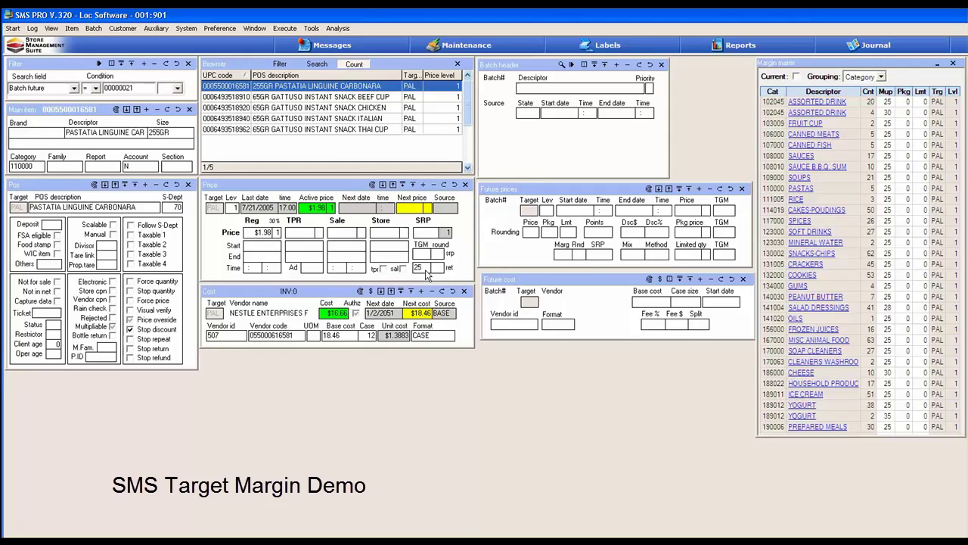
- Review the target margin and cost of each GATTUSO INSTANT SNACK item in the list
left_click(378, 97)
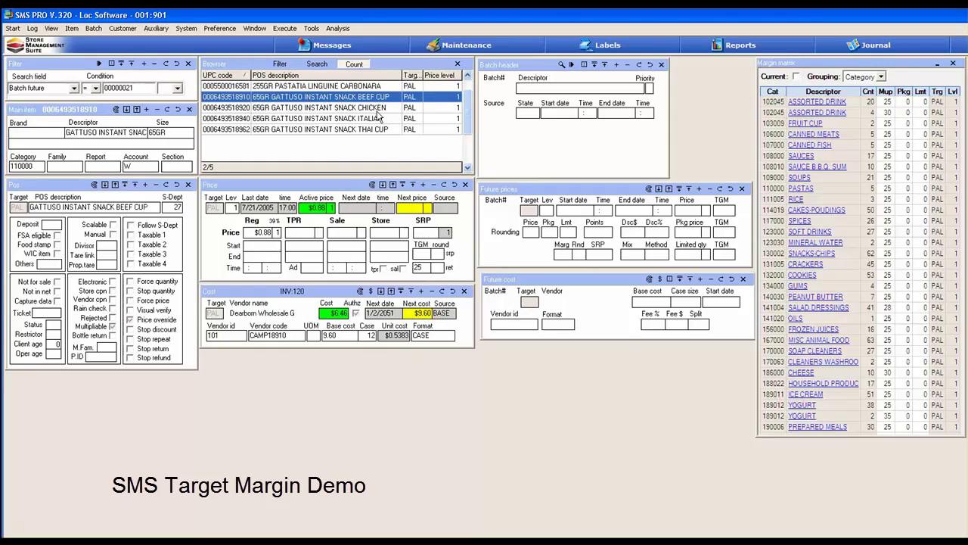
left_click(380, 107)
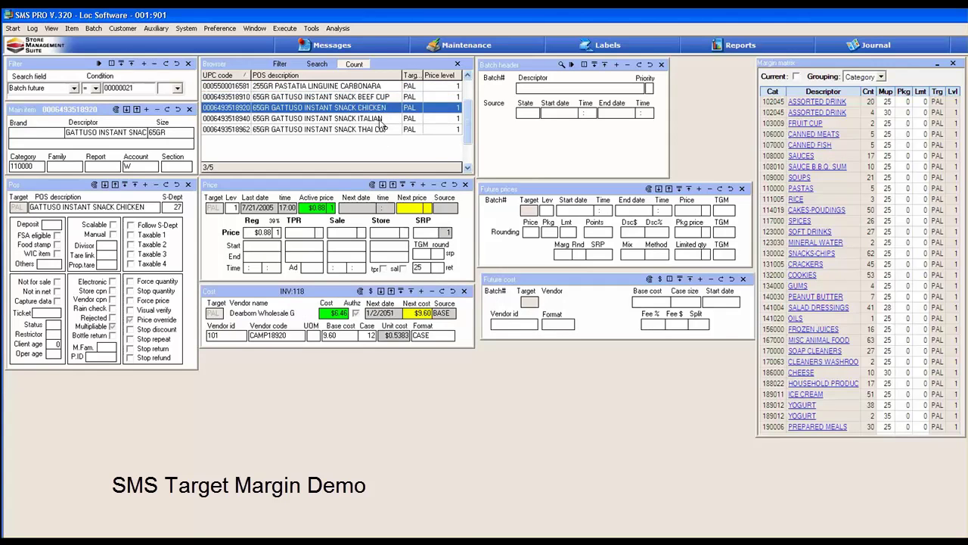
left_click(379, 118)
left_click(380, 130)
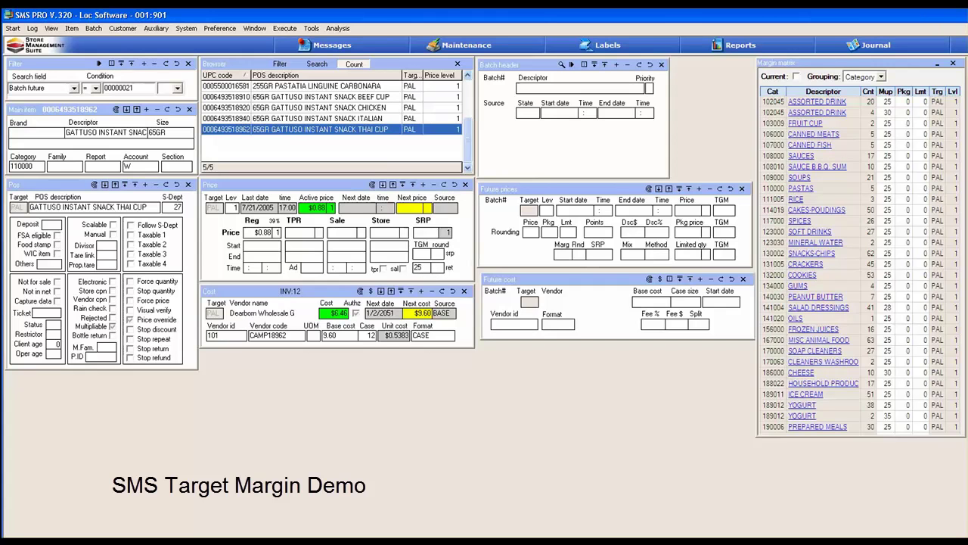
- Set the base cost of the 255GR PASTATIA LINGUINE CARBONARA item to 19.50
left_click(345, 88)
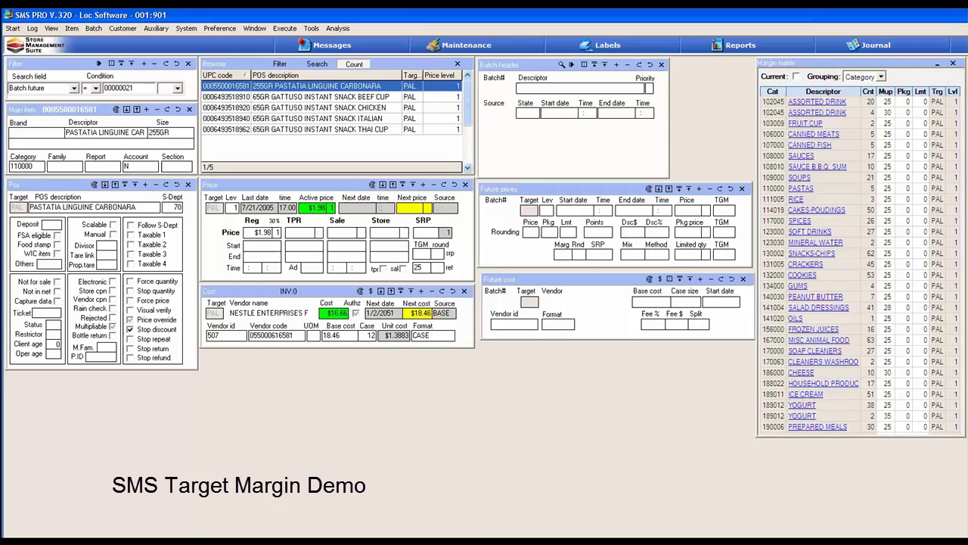
left_click(331, 335)
type("19.50")
key("Return")
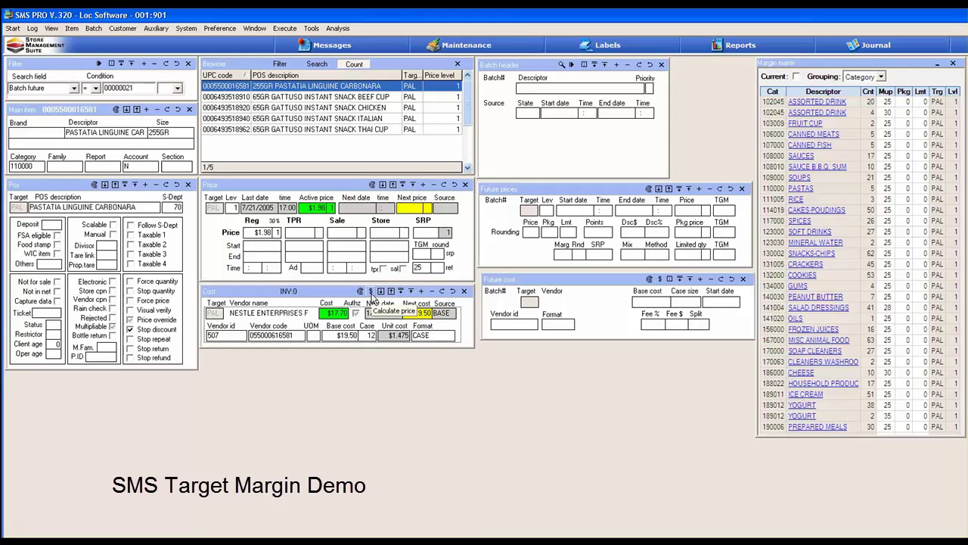
- Generate the linguine item's retail price from its base cost, sending it to Retail for this one item only
left_click(371, 291)
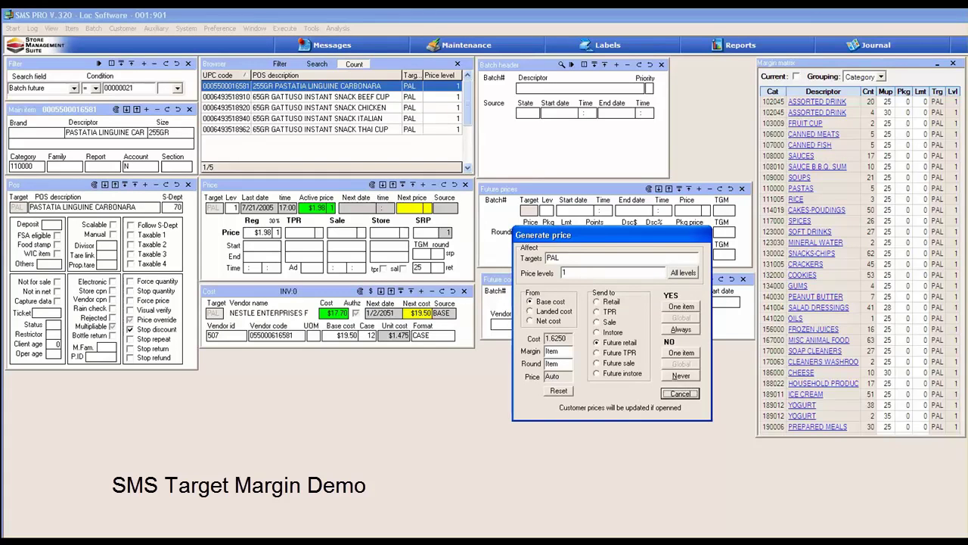
left_click(598, 303)
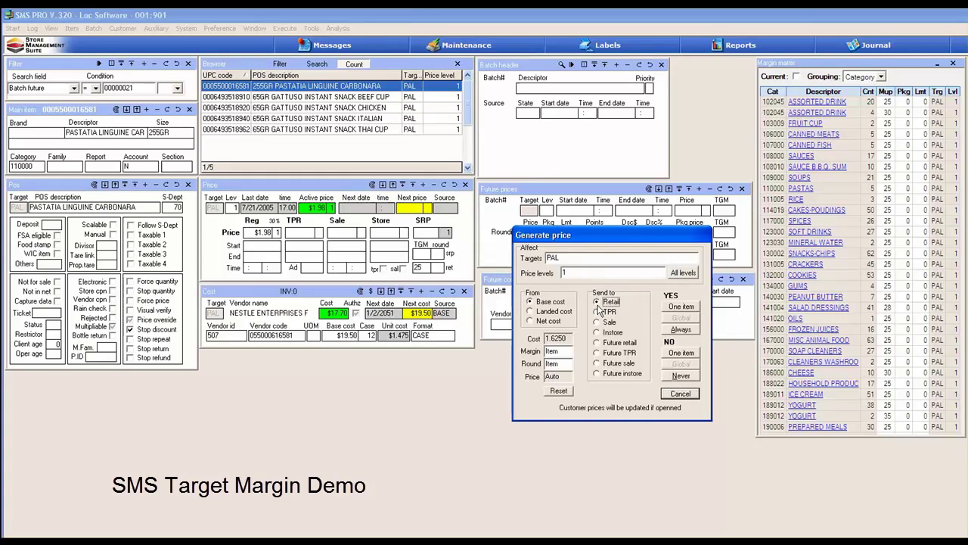
left_click(680, 307)
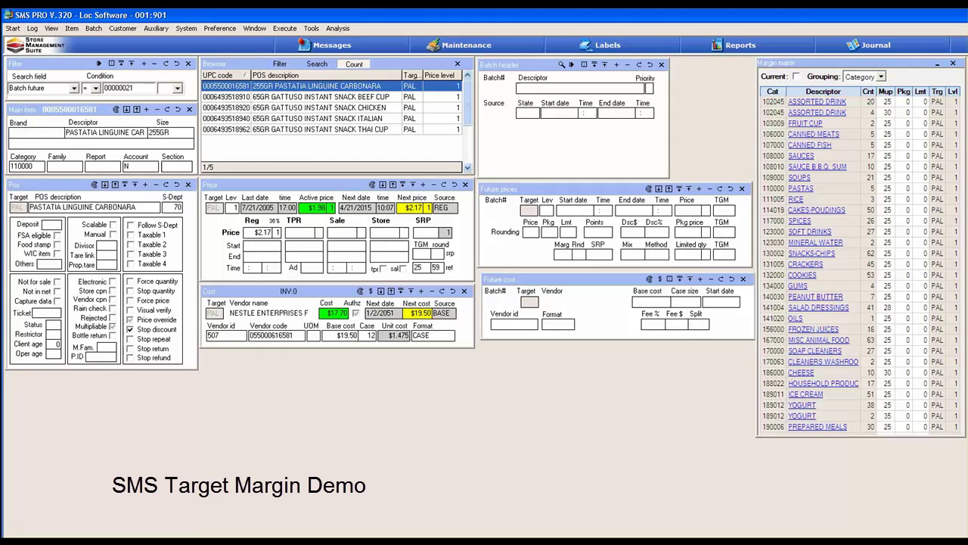
- Save the linguine item's price record with rounding 59 and regenerate its retail price for the one item
left_click(444, 185)
left_click(371, 291)
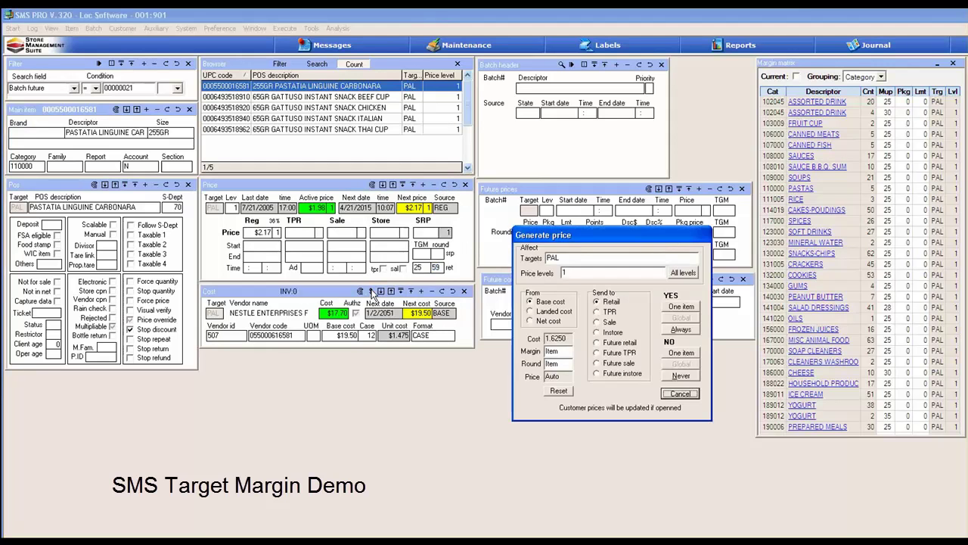
left_click(681, 307)
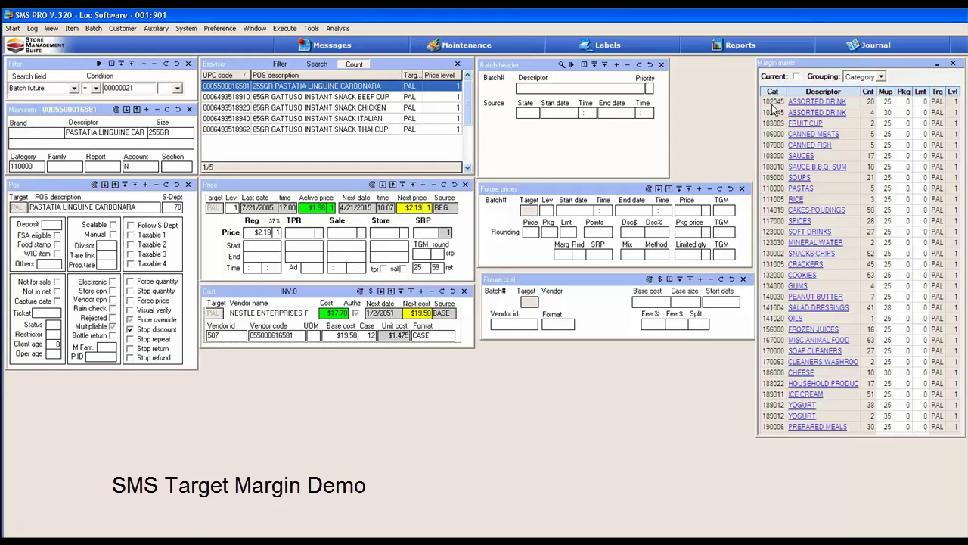
- Keep the margin matrix grouped by Category and set the PASTAS markup to 30
left_click(881, 78)
left_click(880, 78)
left_click(881, 78)
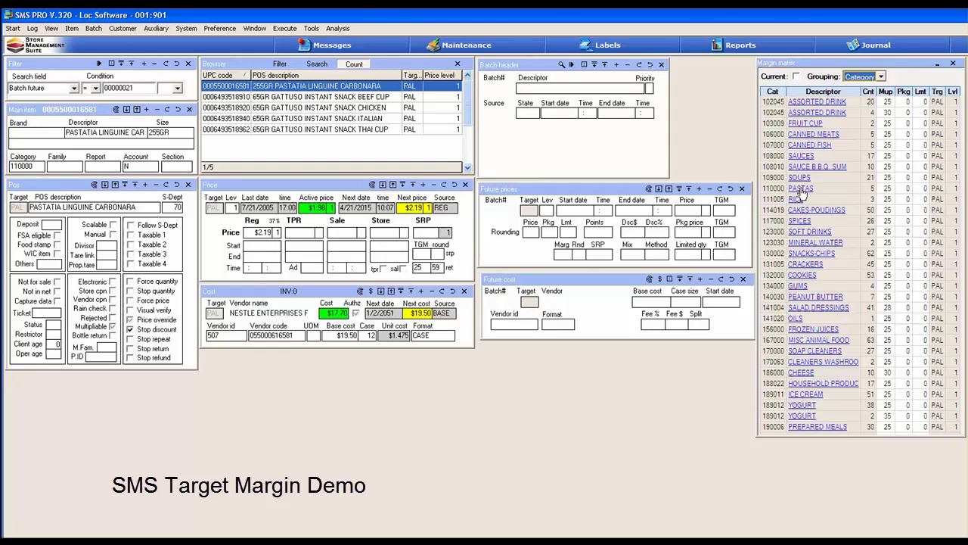
left_click(885, 189)
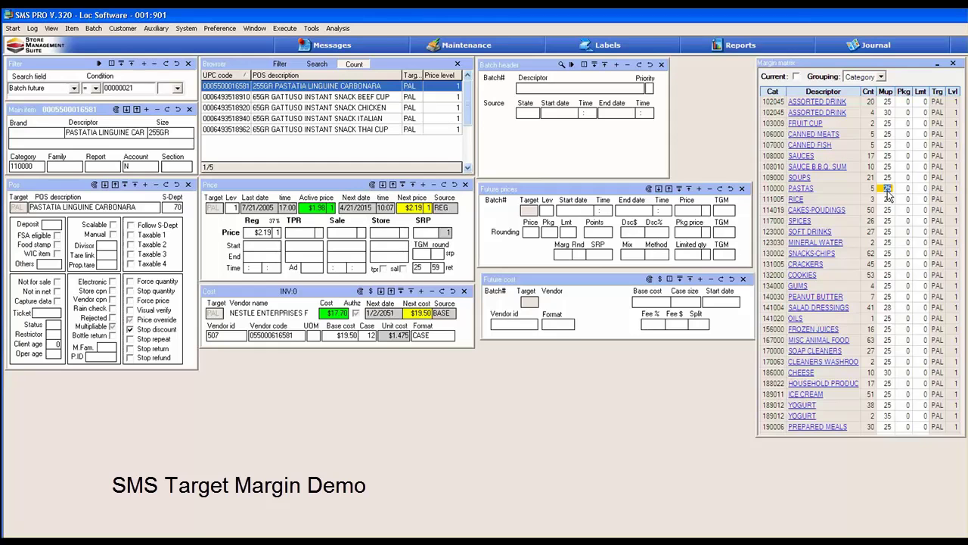
type("30")
key("Return")
- Go through the five PASTAS items and check the target gross margin of each
left_click(334, 97)
left_click(337, 87)
left_click(363, 97)
left_click(362, 109)
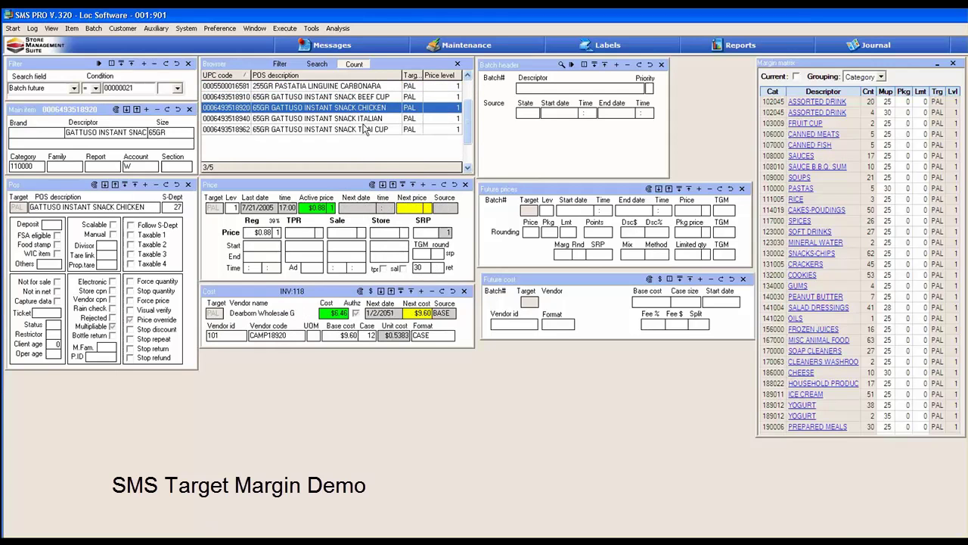
left_click(363, 119)
left_click(361, 129)
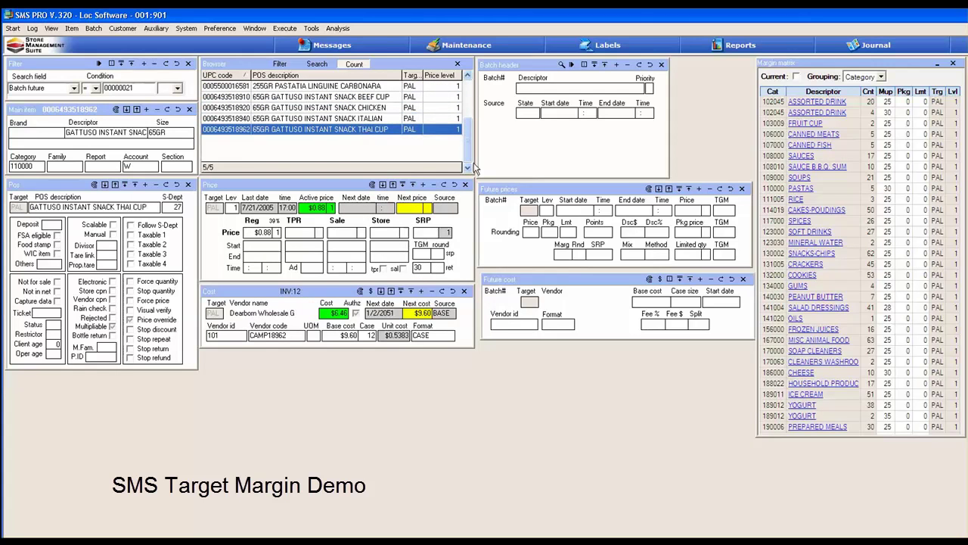
- Load the ASSORTED DRINK items with the 30 markup and add a Future cost batch described as "Future Cost Margin"
left_click(810, 118)
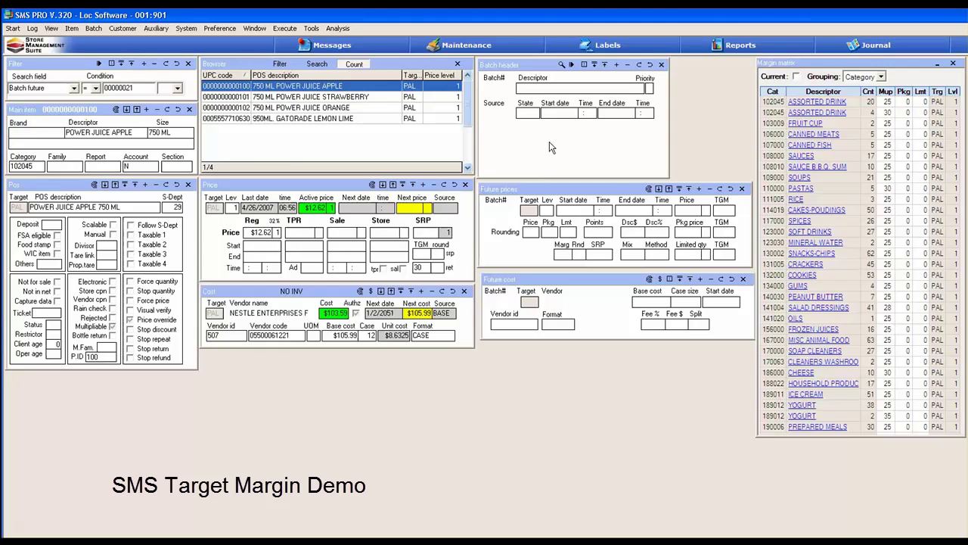
left_click(616, 66)
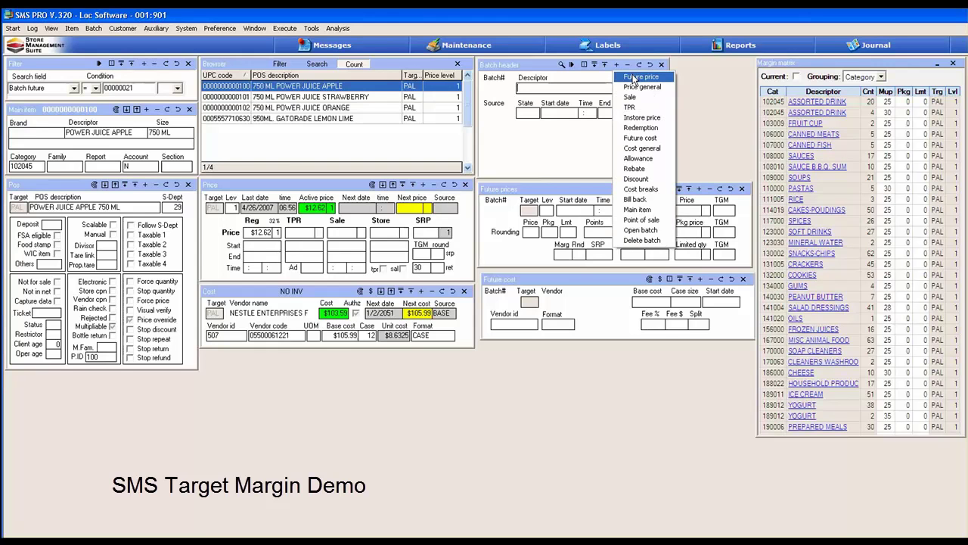
left_click(641, 139)
type("Future Cost Margin")
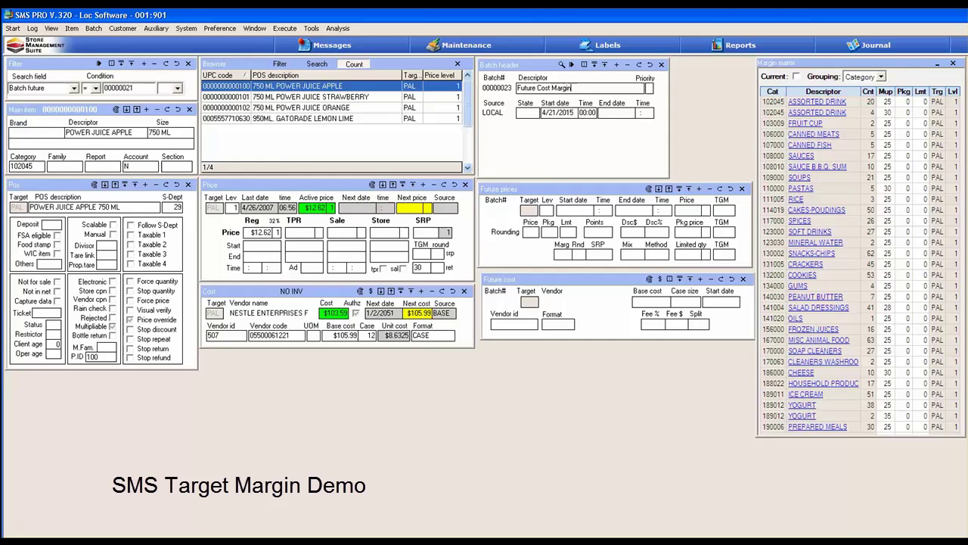
key("Tab")
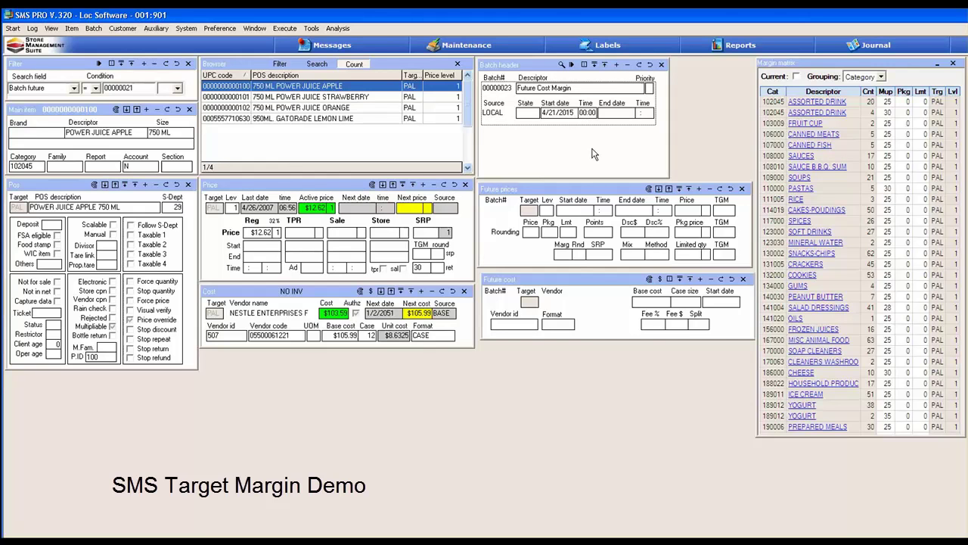
- Add a Price general batch header with the descriptor "Future Price Margin"
left_click(616, 64)
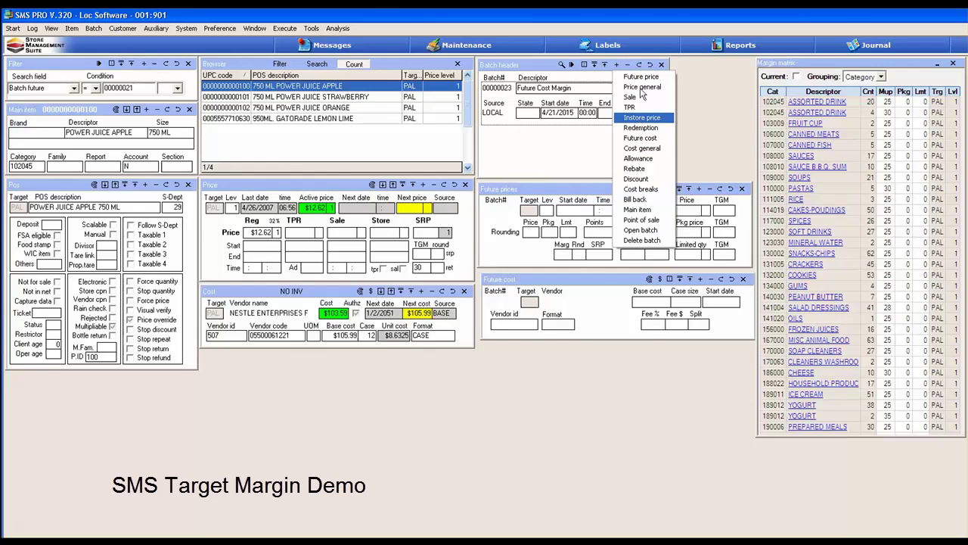
left_click(642, 87)
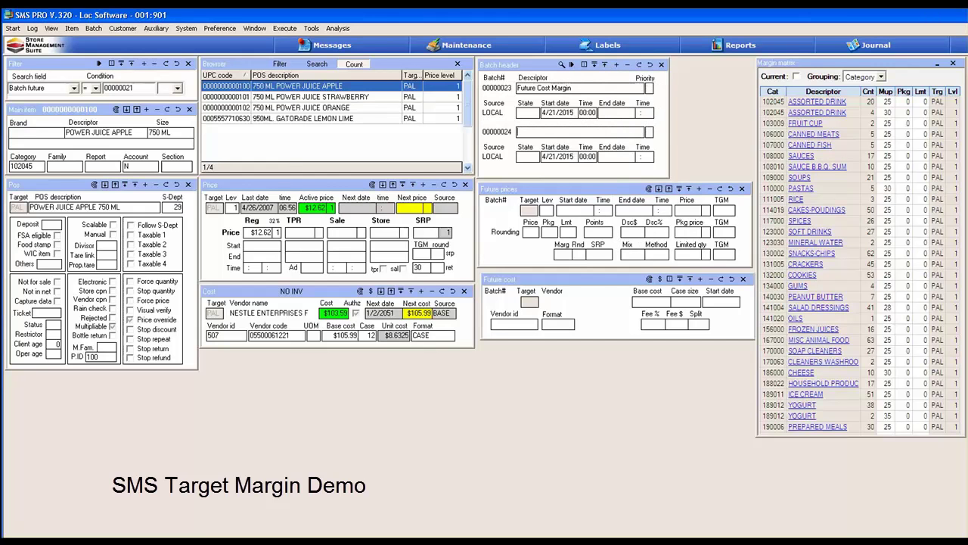
type("Future Price")
type(" B")
type("gin")
- Add a future cost record for POWER JUICE APPLE in the Future Cost Margin batch with a base cost of 110
left_click(571, 88)
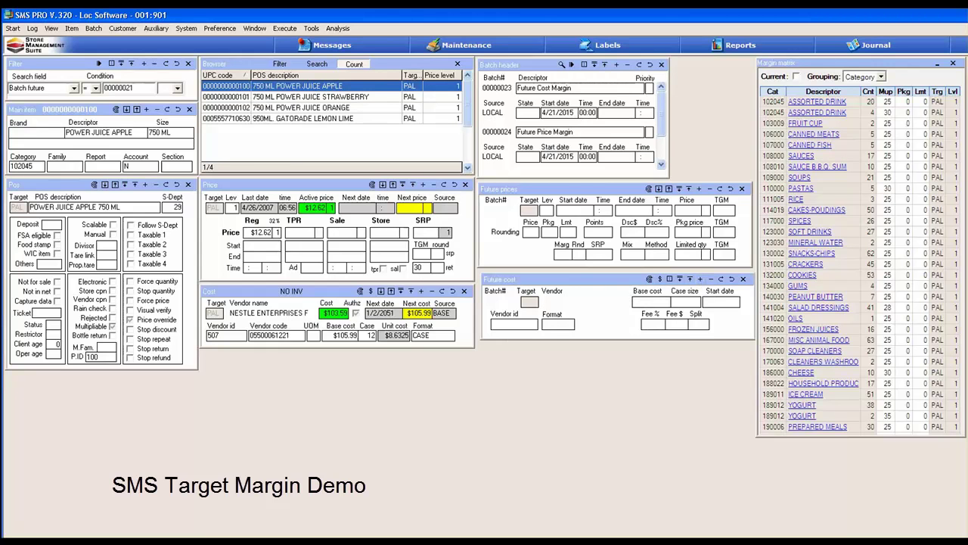
left_click(700, 279)
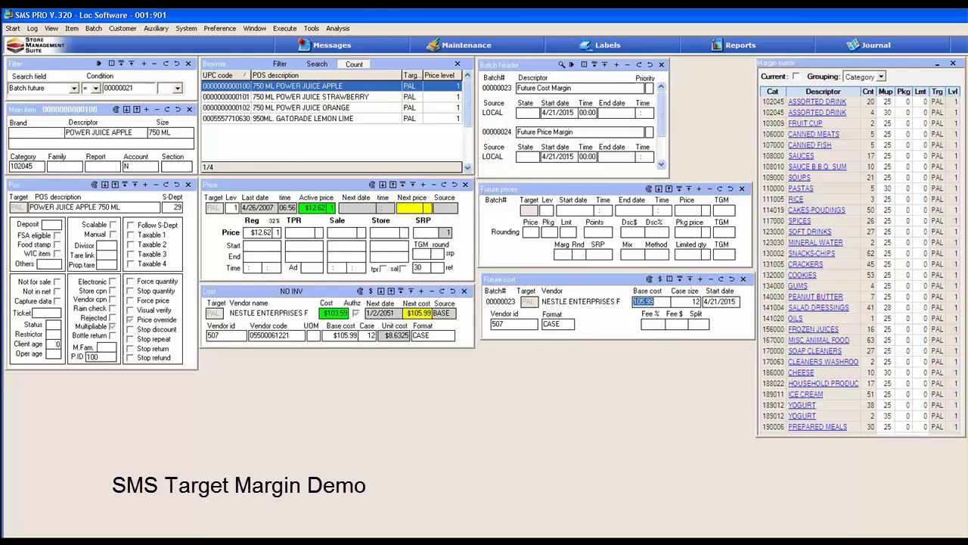
type("1")
key("Return")
- Add a future cost record for POWER JUICE STRAWBERRY in the same cost batch with a base cost of 120
left_click(374, 99)
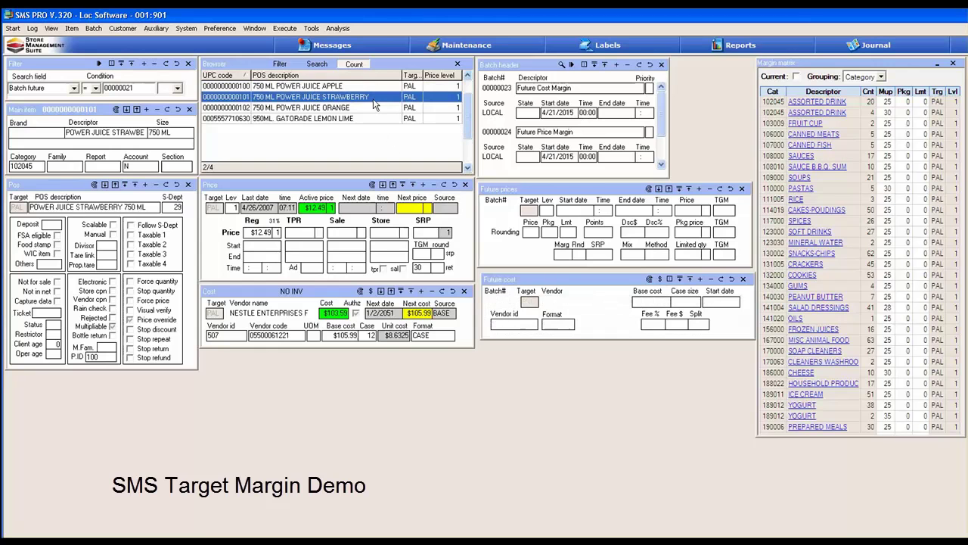
left_click(700, 280)
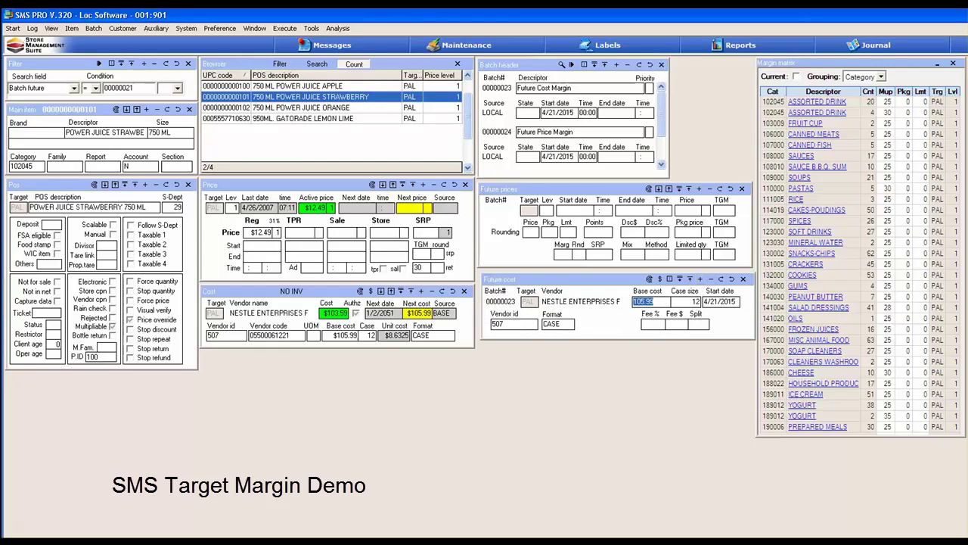
type("120")
key("Return")
- Add a future cost record for POWER JUICE ORANGE in the same cost batch with a base cost of 100
left_click(348, 107)
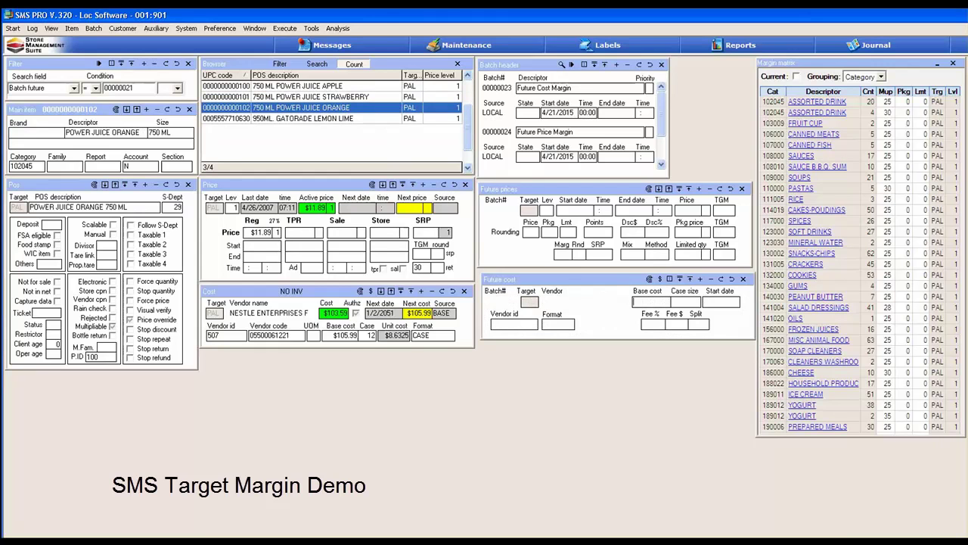
left_click(700, 278)
type("100.00")
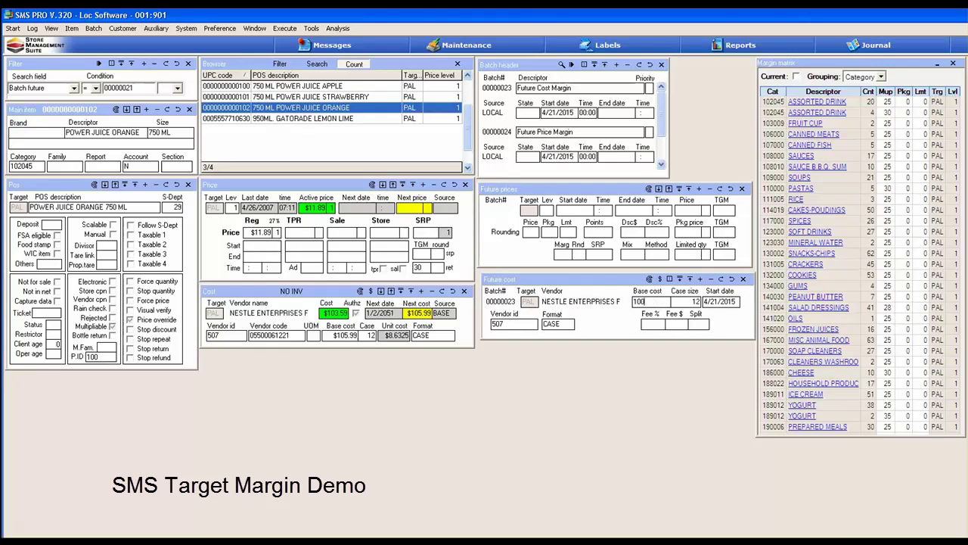
- Add a future cost record for GATORADE LEMON LIME in the same cost batch with a base cost of 20
left_click(376, 119)
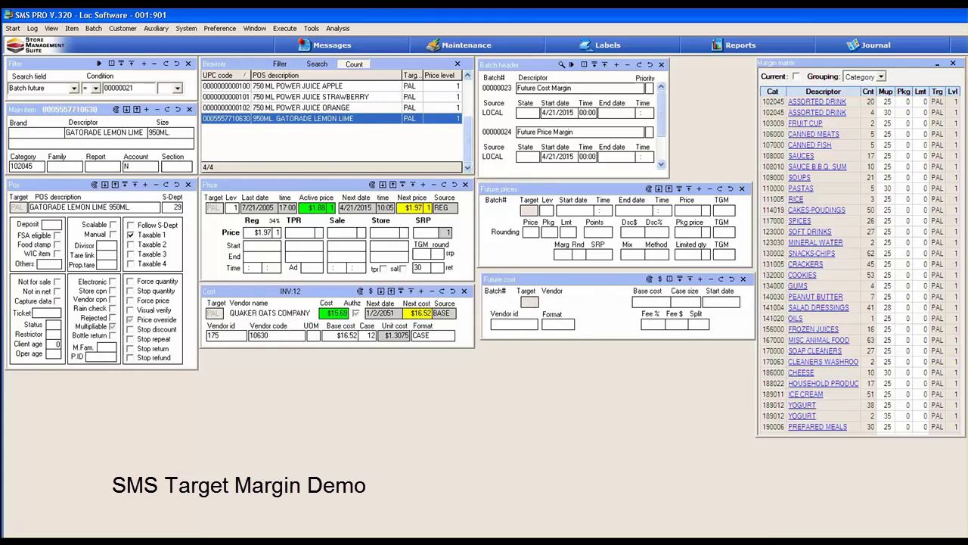
left_click(701, 279)
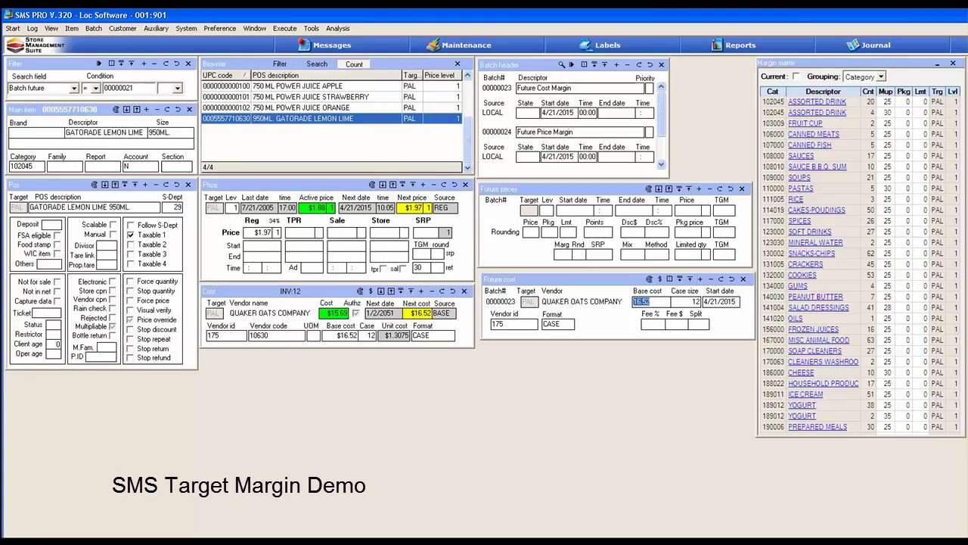
type("20")
key("Return")
- Load the Future Cost Margin batch and globally generate retail prices for its items, confirming with yes and applying only changes but creating records if needed
left_click(572, 67)
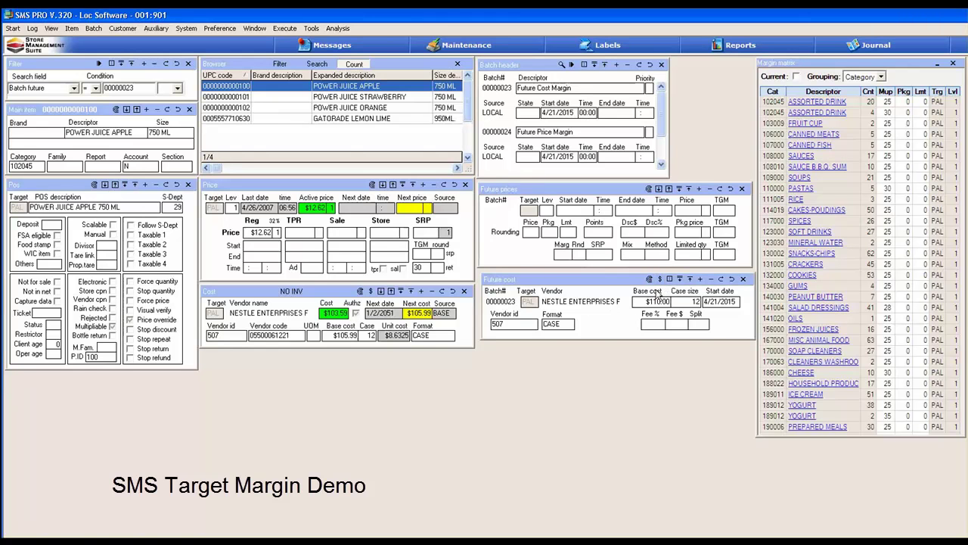
left_click(651, 295)
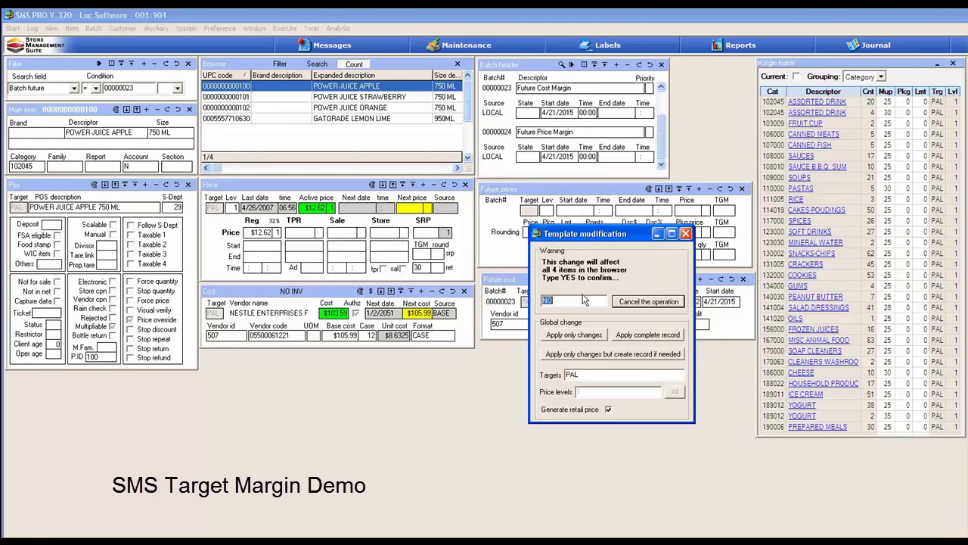
type("yes")
left_click(625, 354)
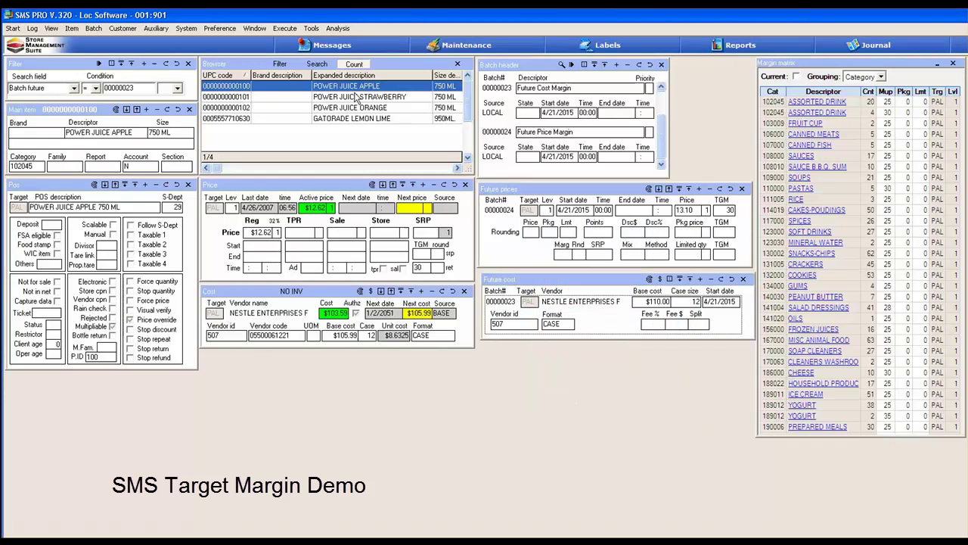
- Go through the batch's juice and Gatorade items and compare each future price with its future cost and 30 margin
left_click(356, 96)
left_click(358, 108)
left_click(359, 118)
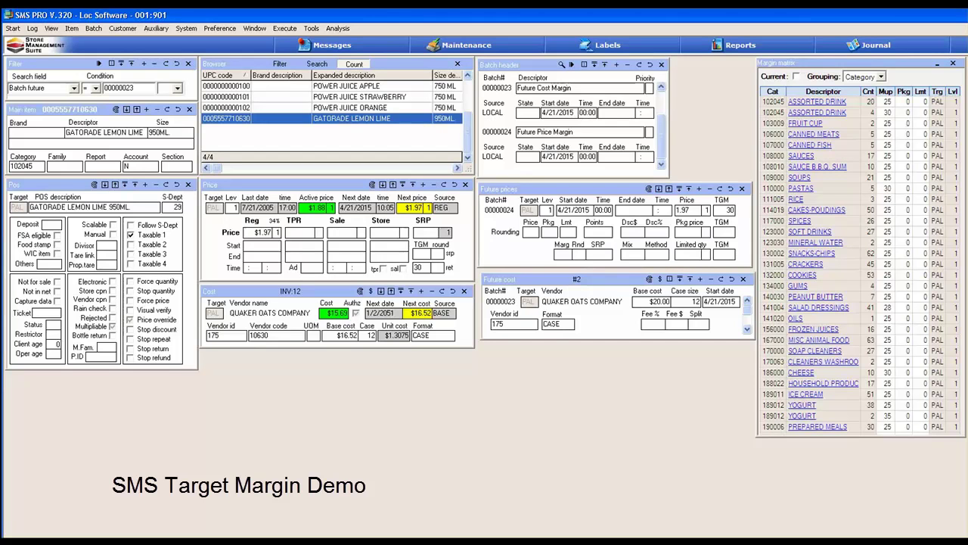
left_click(348, 104)
left_click(361, 98)
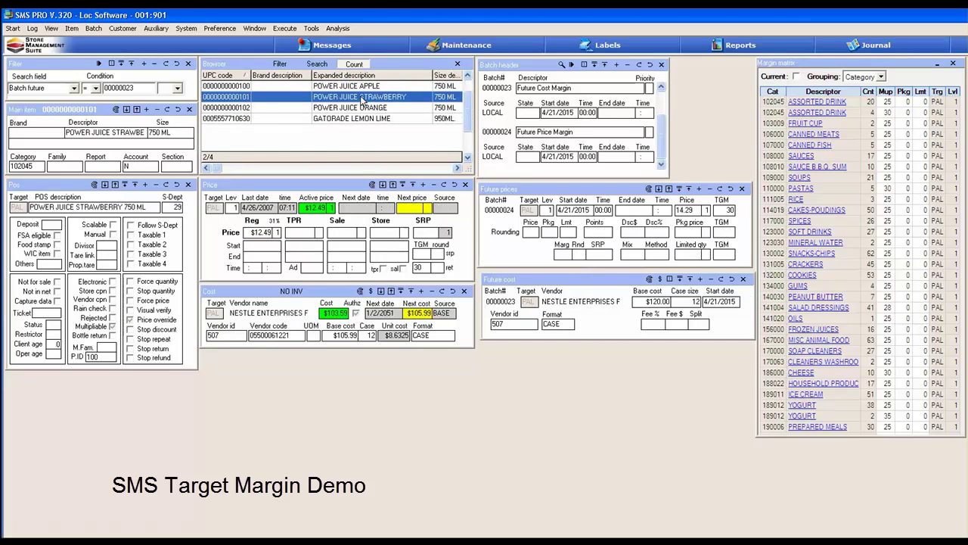
left_click(364, 108)
left_click(365, 119)
left_click(376, 87)
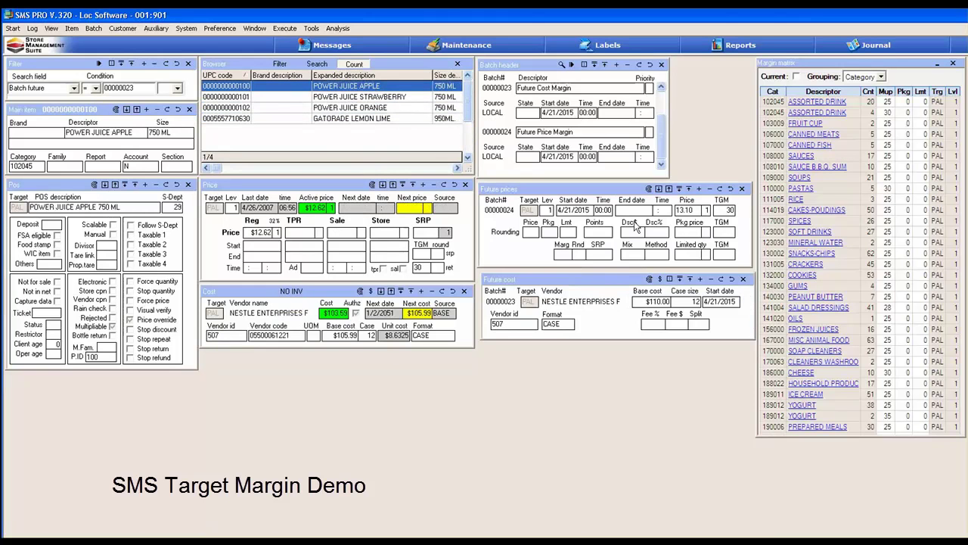